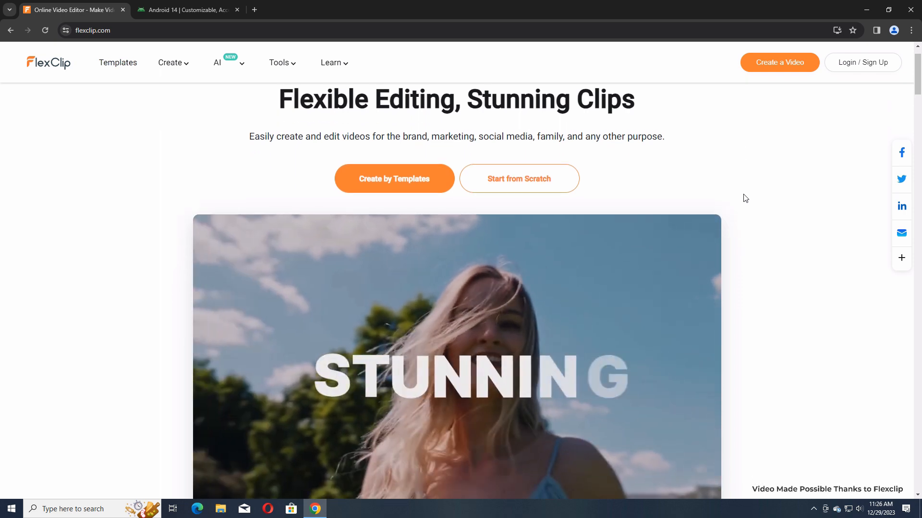
# Look through the FlexClip home page, including its templates, feature descriptions and three-step video guide.
pyautogui.scroll(-1, 745, 198)
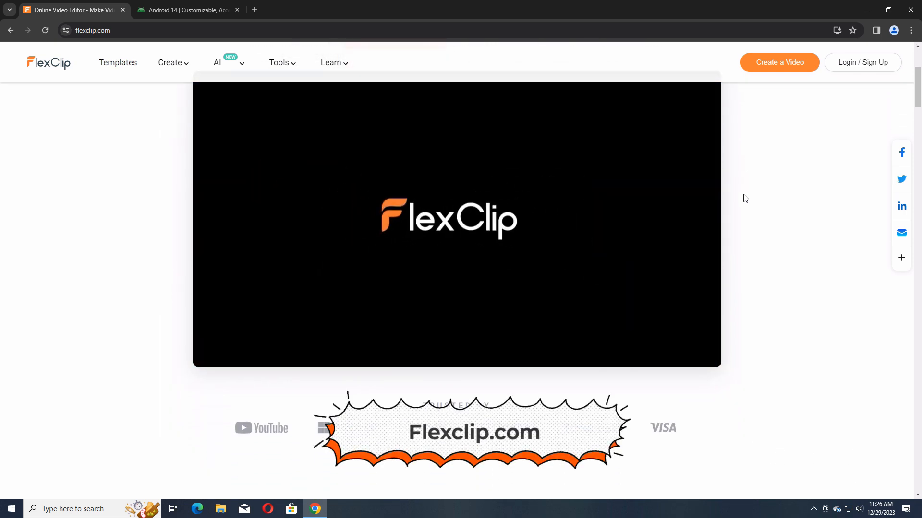
pyautogui.scroll(-7, 745, 199)
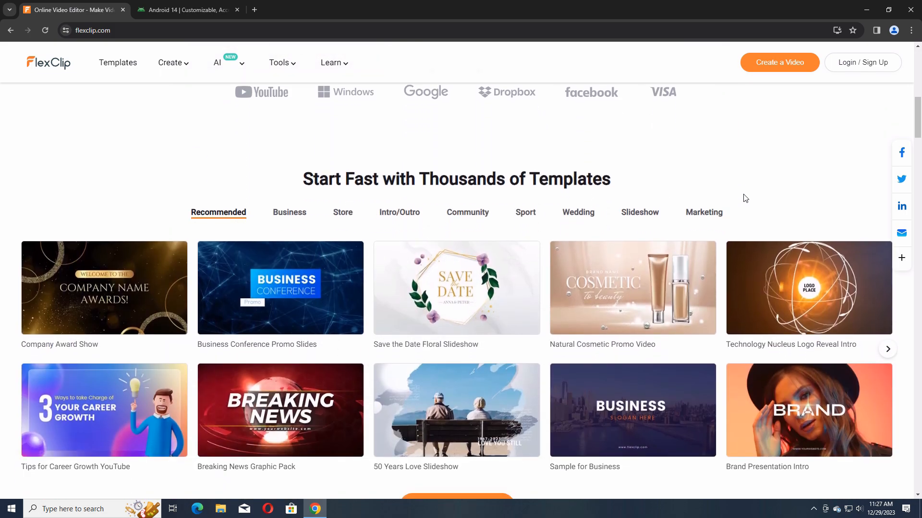
pyautogui.scroll(-2, 745, 198)
pyautogui.scroll(3, 745, 198)
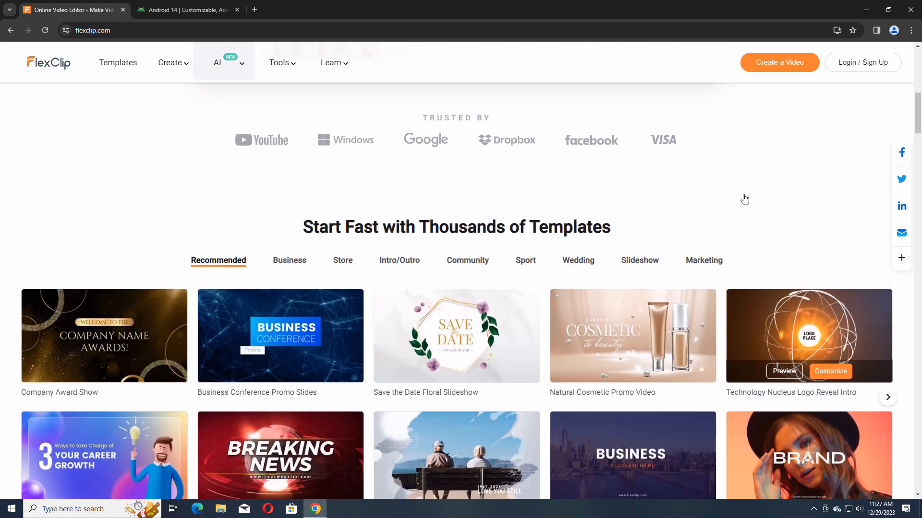
pyautogui.scroll(-20, 745, 198)
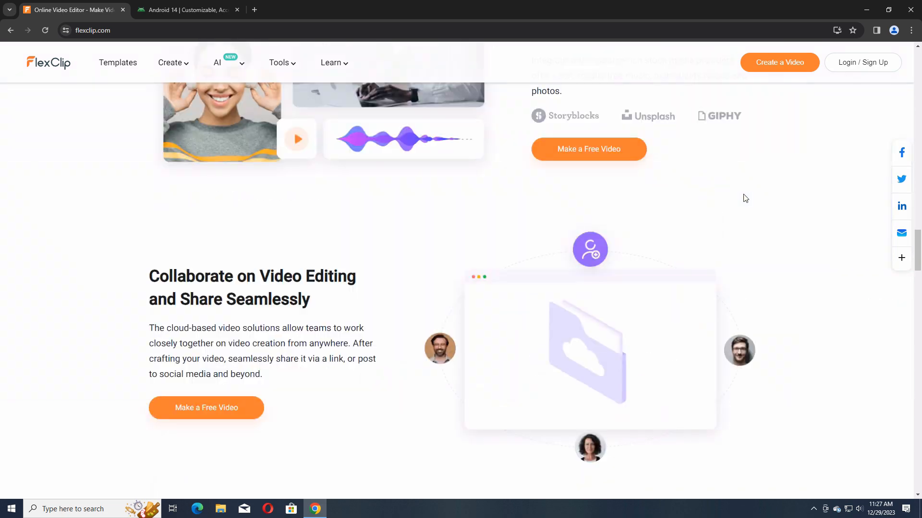
pyautogui.scroll(-20, 510, 307)
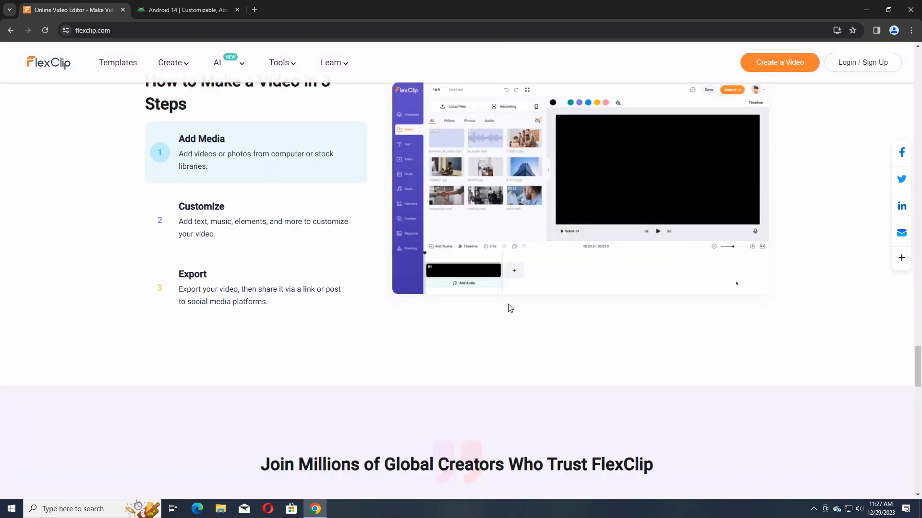
pyautogui.scroll(-10, 510, 307)
pyautogui.scroll(20, 478, 305)
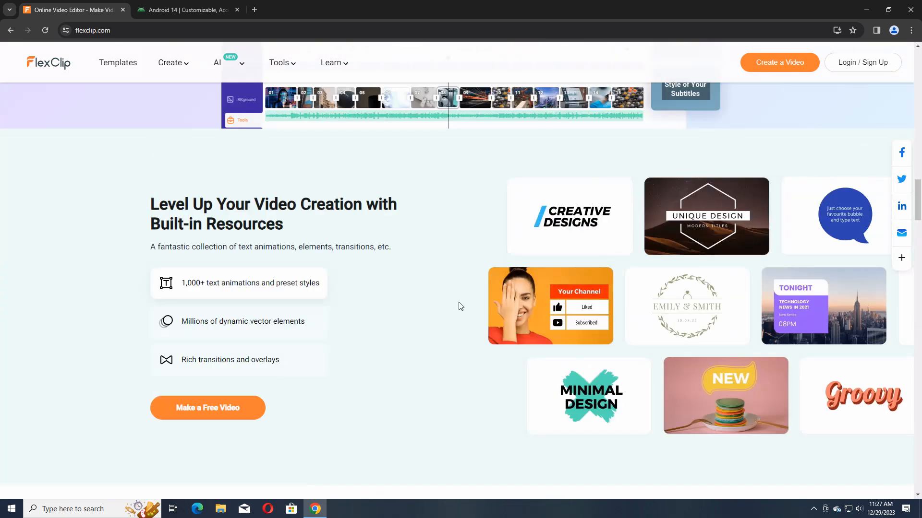
pyautogui.scroll(15, 460, 306)
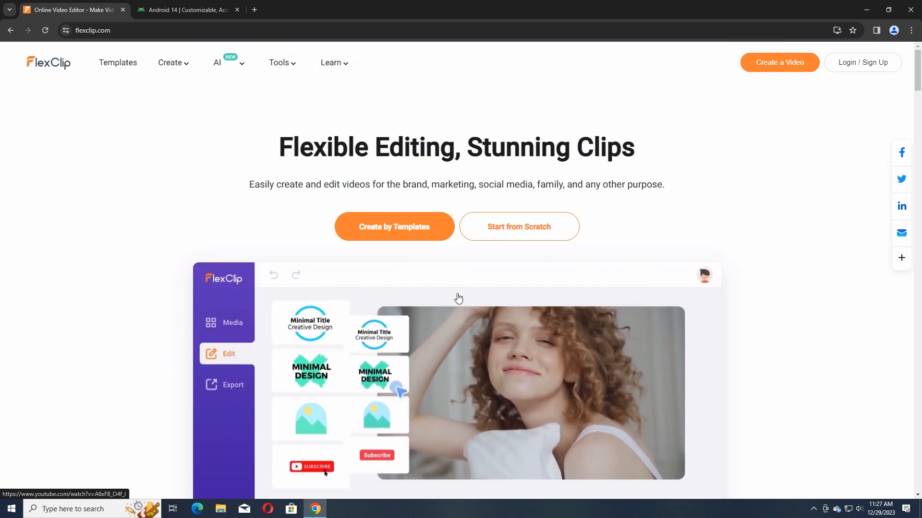
# Open the Online Video Tools page and look through the available AI and editing tools.
pyautogui.moveTo(245, 64)
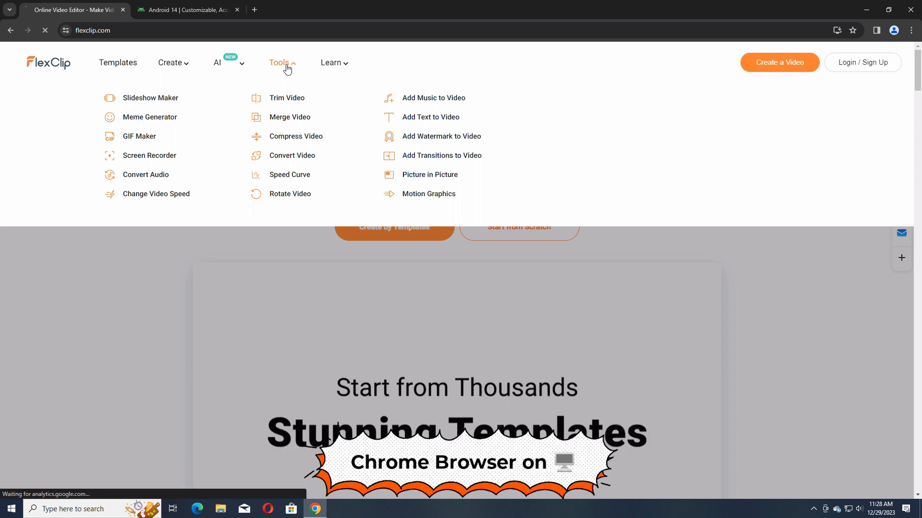
pyautogui.click(283, 67)
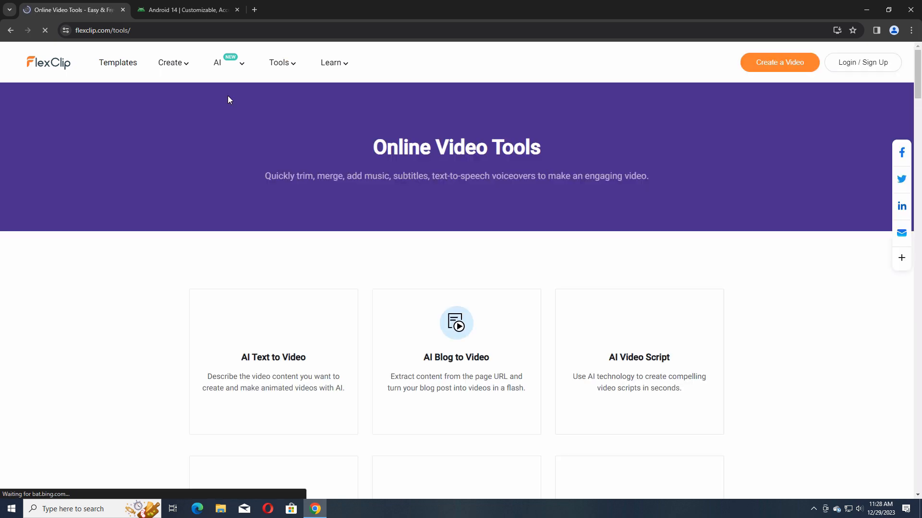
pyautogui.scroll(-4, 172, 280)
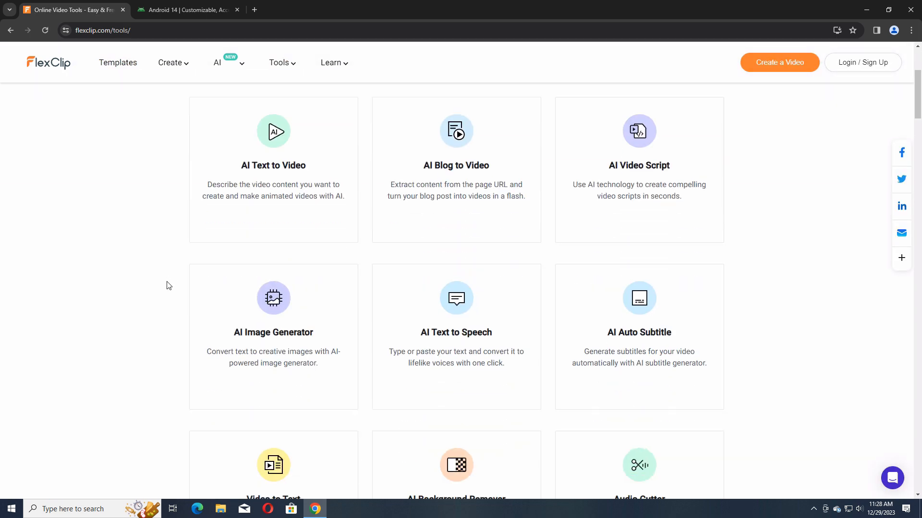
pyautogui.scroll(-8, 163, 285)
pyautogui.scroll(-18, 158, 284)
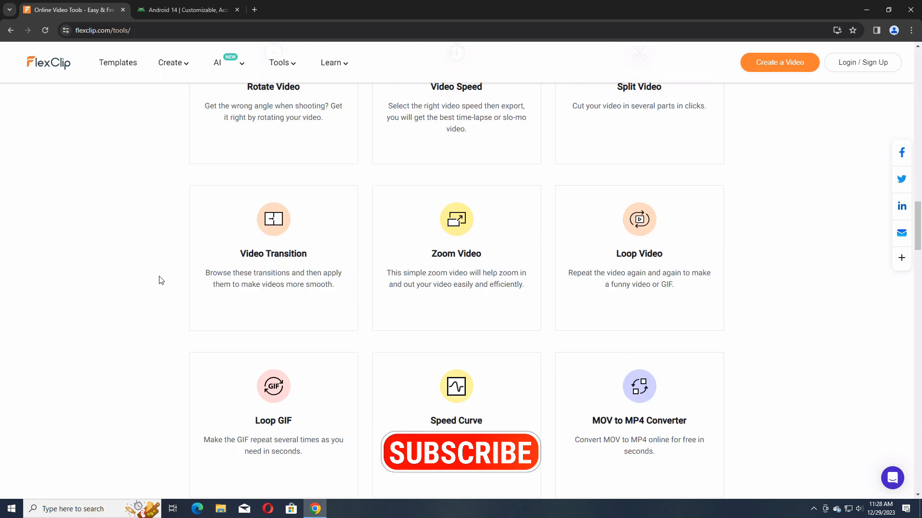
pyautogui.scroll(-6, 161, 281)
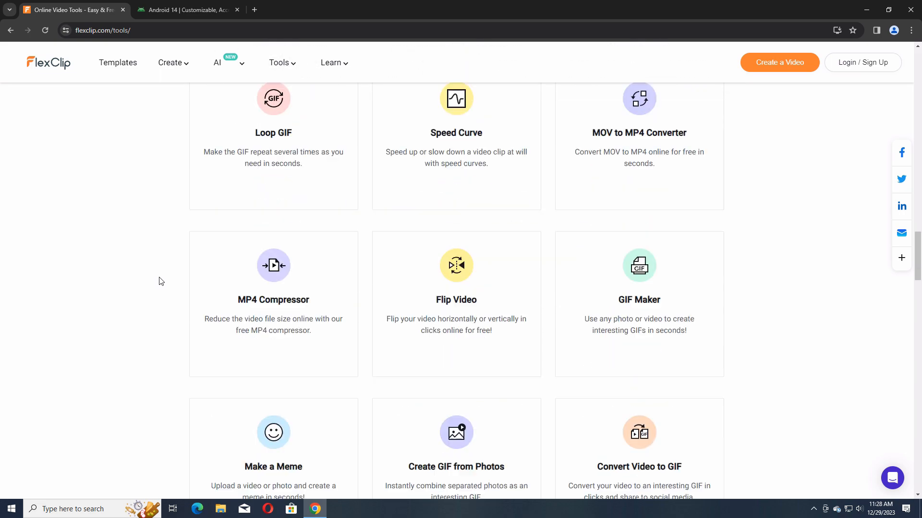
pyautogui.scroll(-2, 161, 281)
pyautogui.scroll(20, 162, 282)
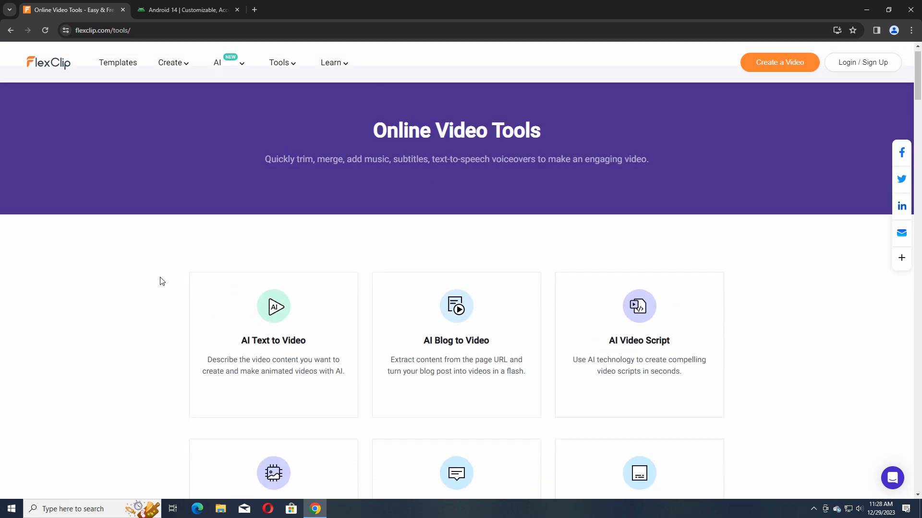
# Launch the AI Text to Video tool from the tools page in the online editor.
pyautogui.scroll(-4, 161, 281)
pyautogui.click(243, 167)
pyautogui.click(454, 192)
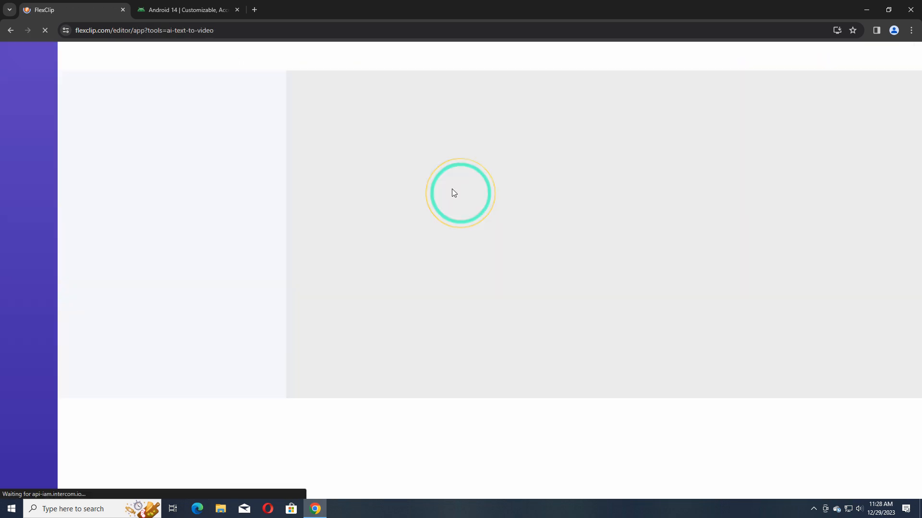
pyautogui.click(580, 206)
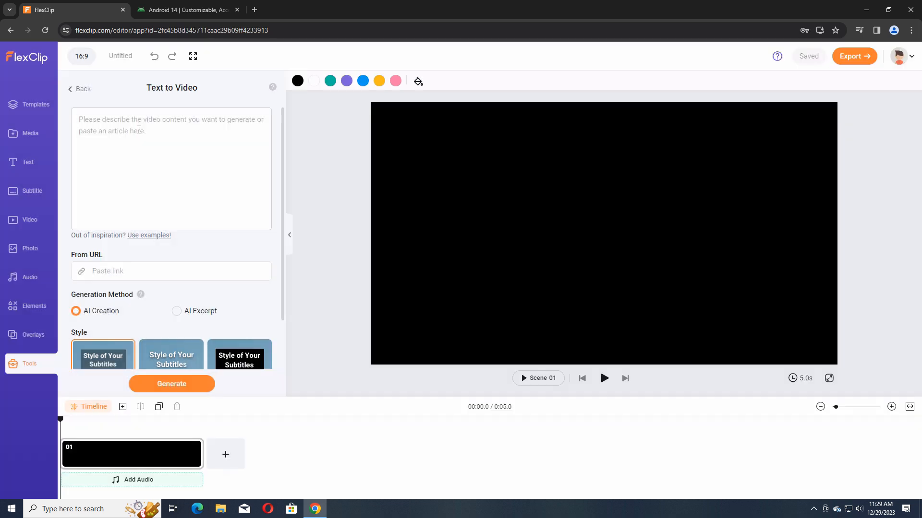
# Generate a video from the example prompt about Christmas discount codes, using AI Creation and the yellow subtitle style.
pyautogui.click(136, 239)
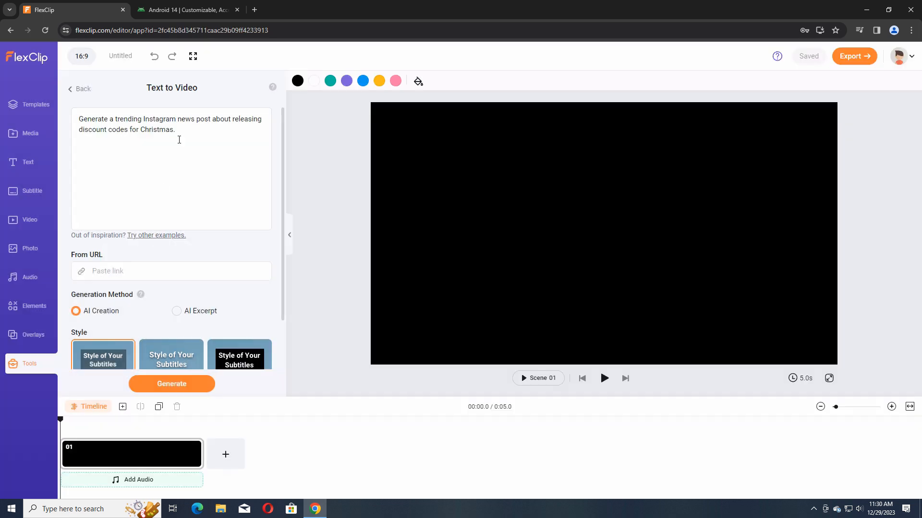
pyautogui.scroll(-2, 99, 250)
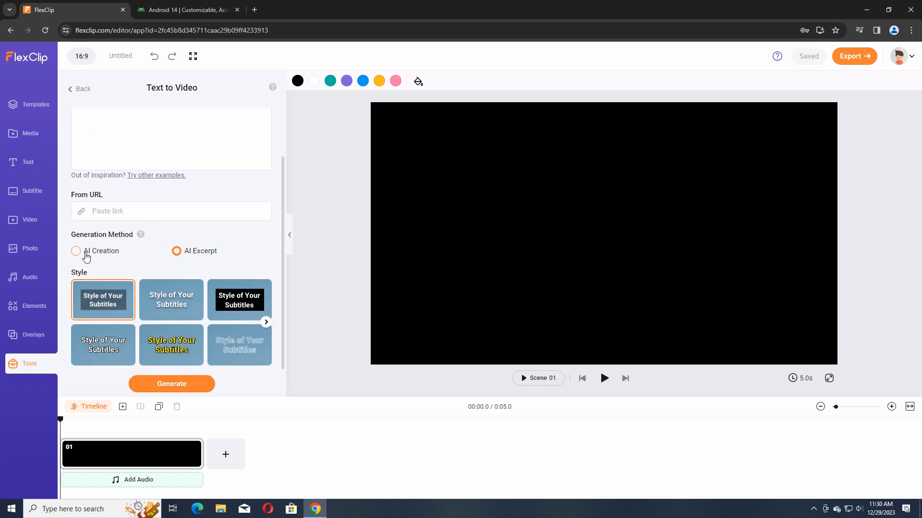
pyautogui.moveTo(140, 235)
pyautogui.click(266, 322)
pyautogui.click(76, 323)
pyautogui.click(177, 327)
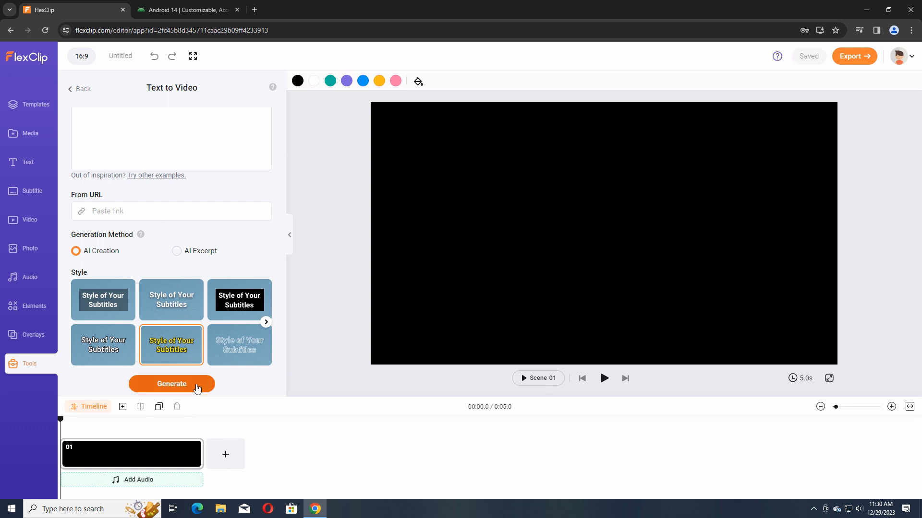
pyautogui.click(196, 385)
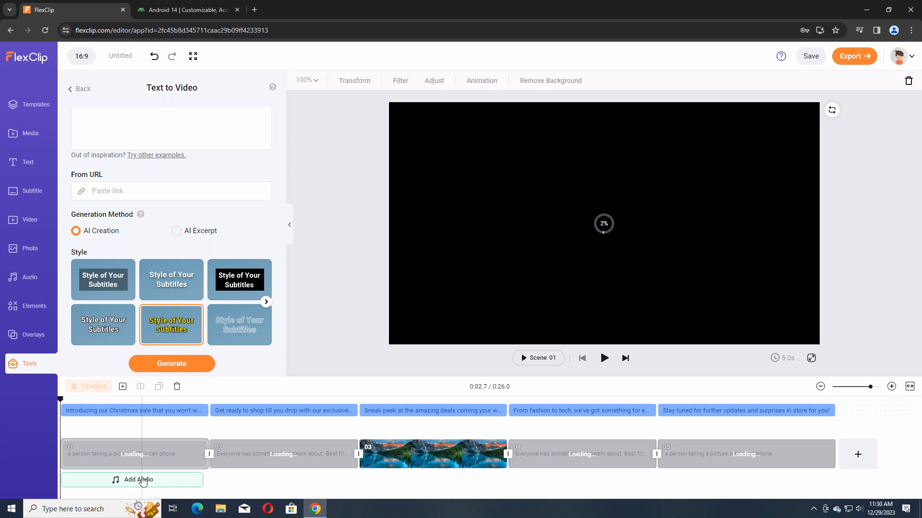
# Check the first subtitle and scene 03 of the generated video, and briefly play the video.
pyautogui.click(167, 412)
pyautogui.click(380, 449)
pyautogui.click(604, 359)
pyautogui.click(604, 359)
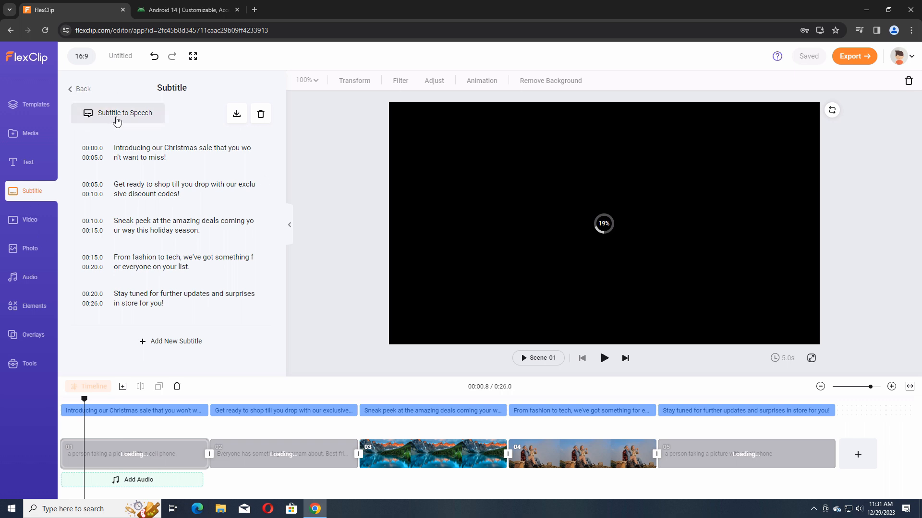
# Open Subtitle to Speech for the generated subtitles and preview the Andrew voice.
pyautogui.click(120, 114)
pyautogui.click(81, 89)
pyautogui.click(120, 113)
pyautogui.click(157, 165)
pyautogui.click(154, 194)
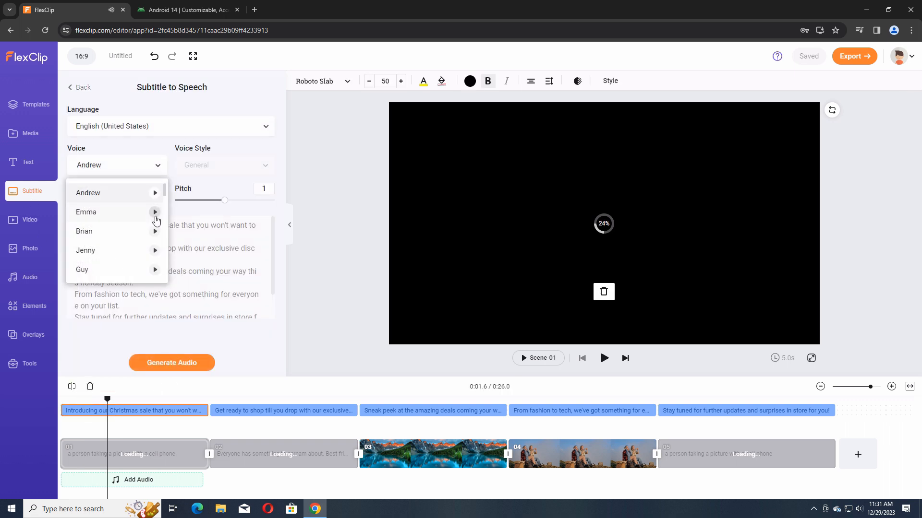
# Generate speech audio for all subtitles in English (United States) with the Andrew voice.
pyautogui.click(64, 240)
pyautogui.moveTo(100, 200)
pyautogui.mouseDown()
pyautogui.moveTo(124, 206)
pyautogui.moveTo(100, 202)
pyautogui.mouseUp()
pyautogui.click(131, 130)
pyautogui.scroll(-15, 120, 206)
pyautogui.click(266, 133)
pyautogui.click(205, 363)
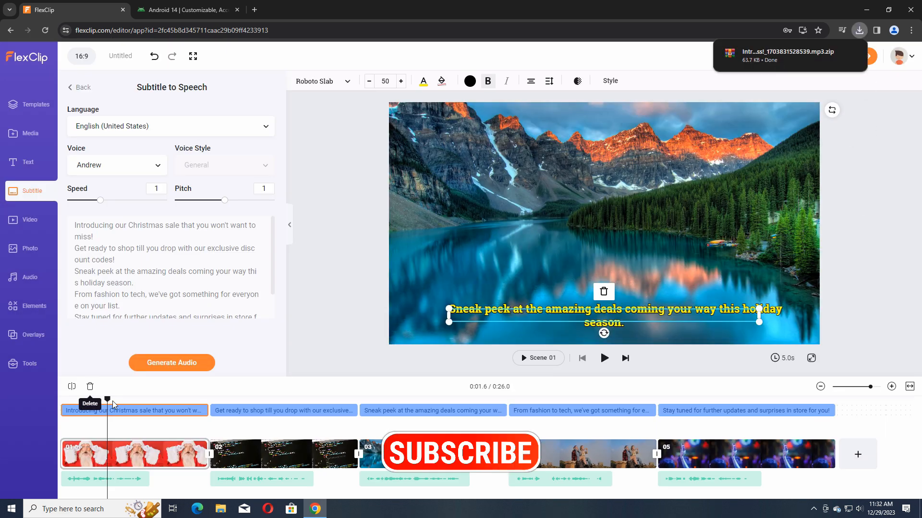
# Play the video with its voice-over from scene 02, return the playhead to that scene and leave Subtitle to Speech.
pyautogui.click(257, 445)
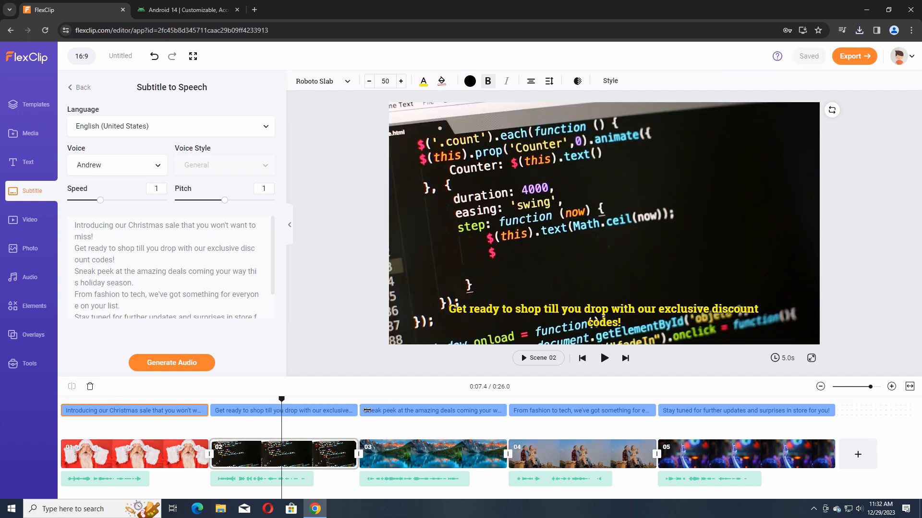
pyautogui.click(604, 359)
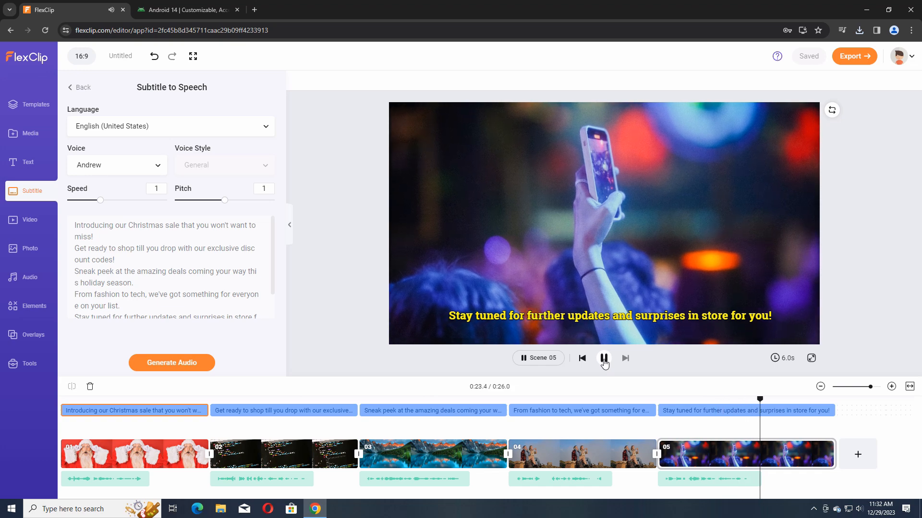
pyautogui.click(604, 359)
pyautogui.moveTo(778, 403); pyautogui.dragTo(263, 460)
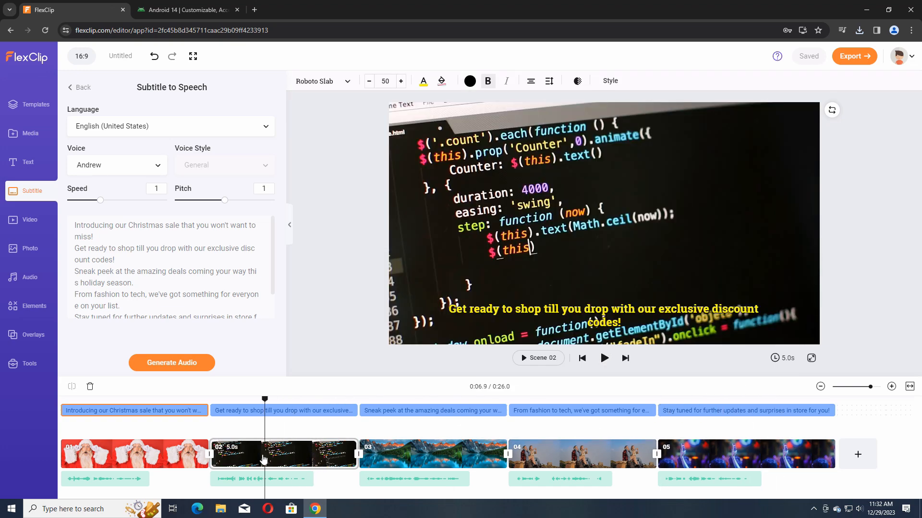
pyautogui.click(74, 92)
pyautogui.click(74, 91)
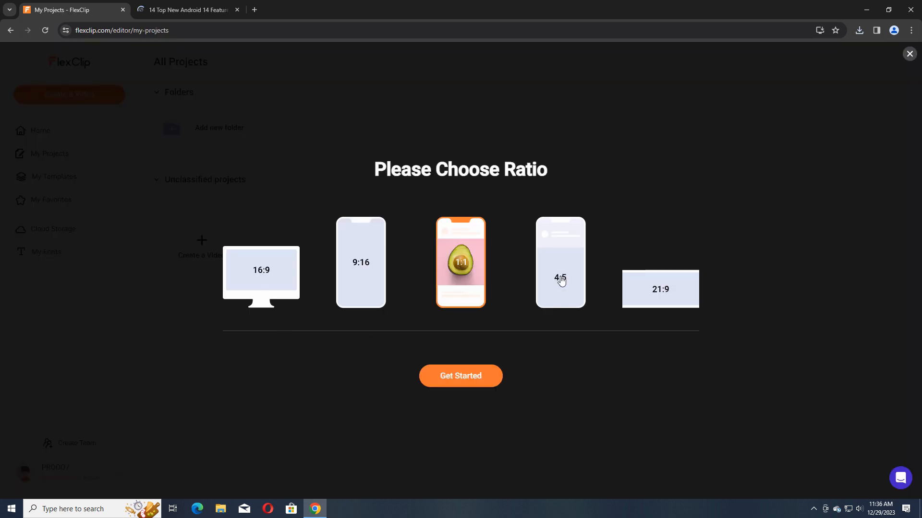
# Start a new project in 9:16 ratio without importing media, skip the introduction tour and show the editor's tools.
pyautogui.click(359, 278)
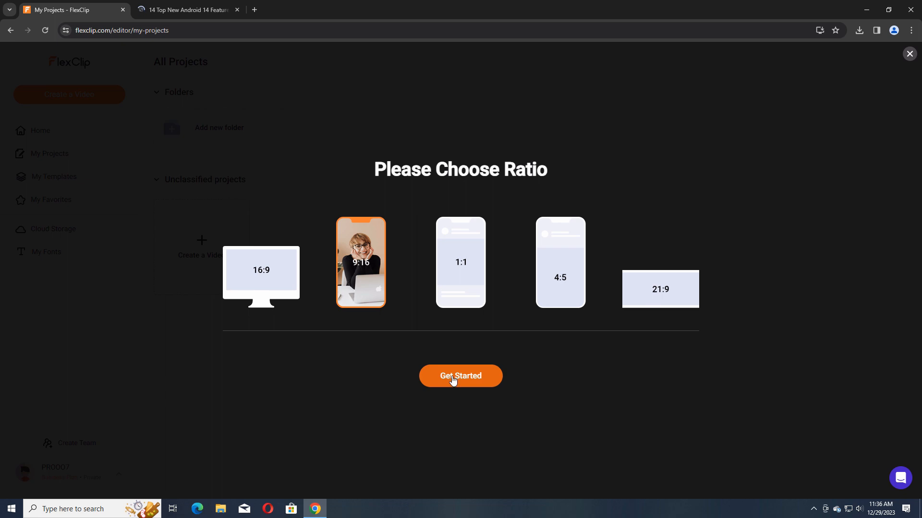
pyautogui.click(453, 378)
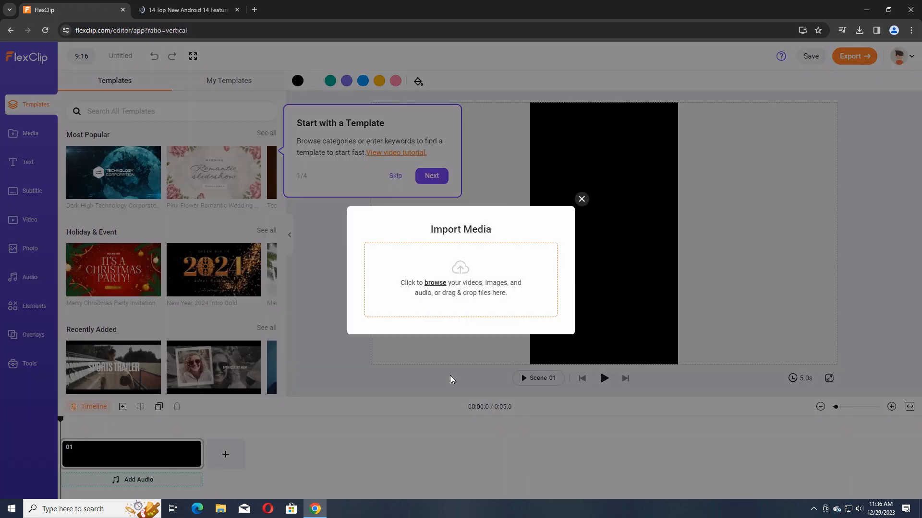
pyautogui.click(581, 199)
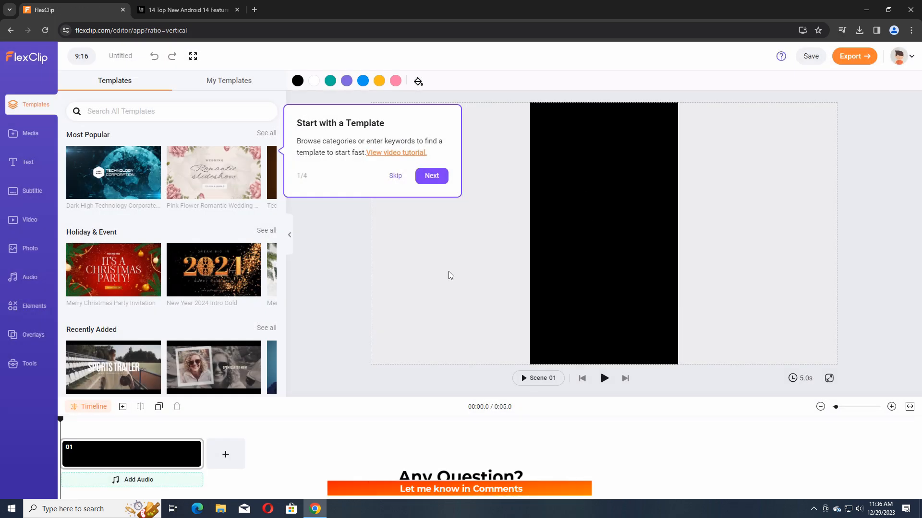
pyautogui.click(396, 175)
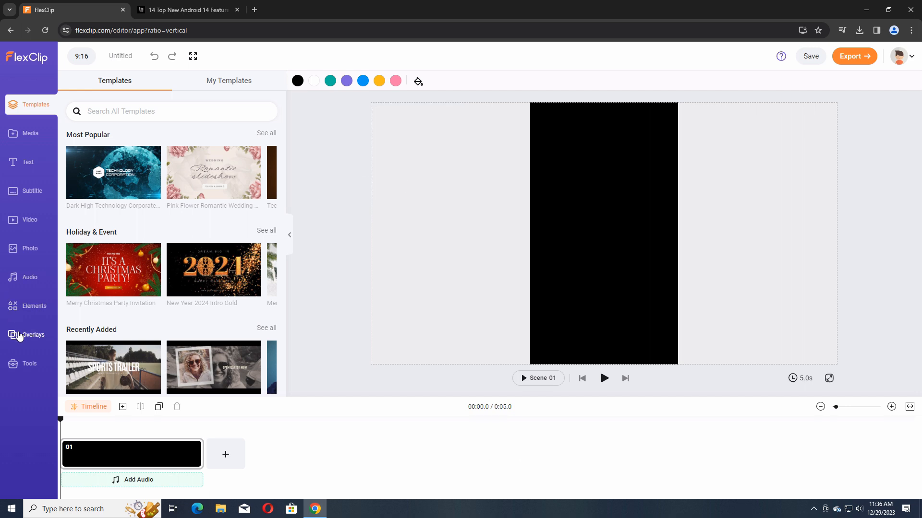
pyautogui.click(28, 366)
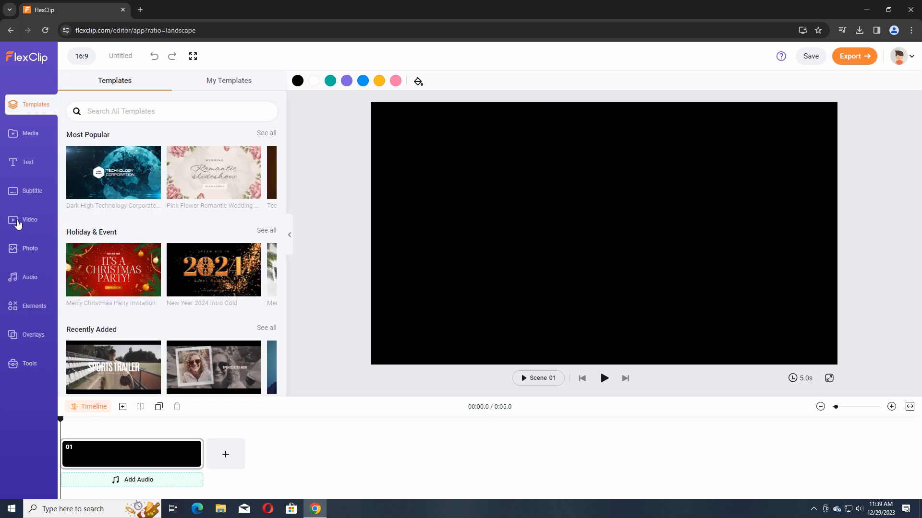
# Look over the project media, the template collection and the stock video categories of the 16:9 project.
pyautogui.click(30, 139)
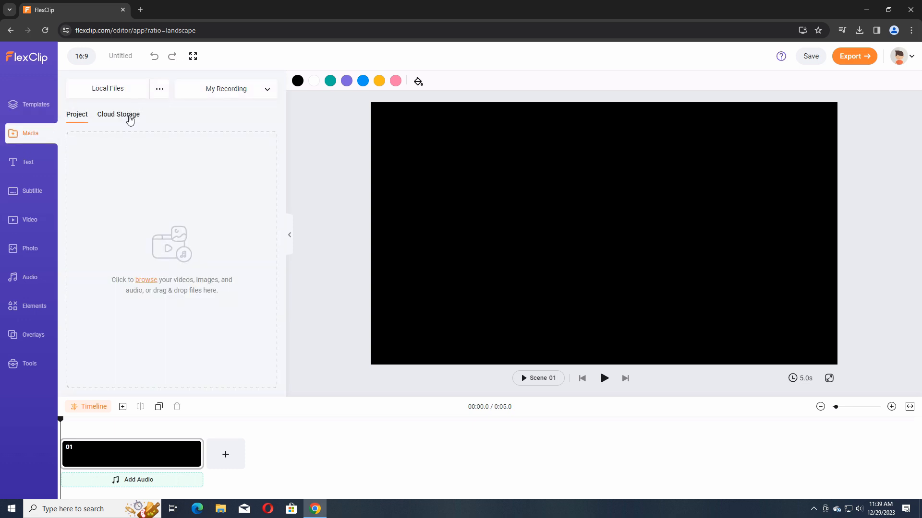
pyautogui.click(50, 97)
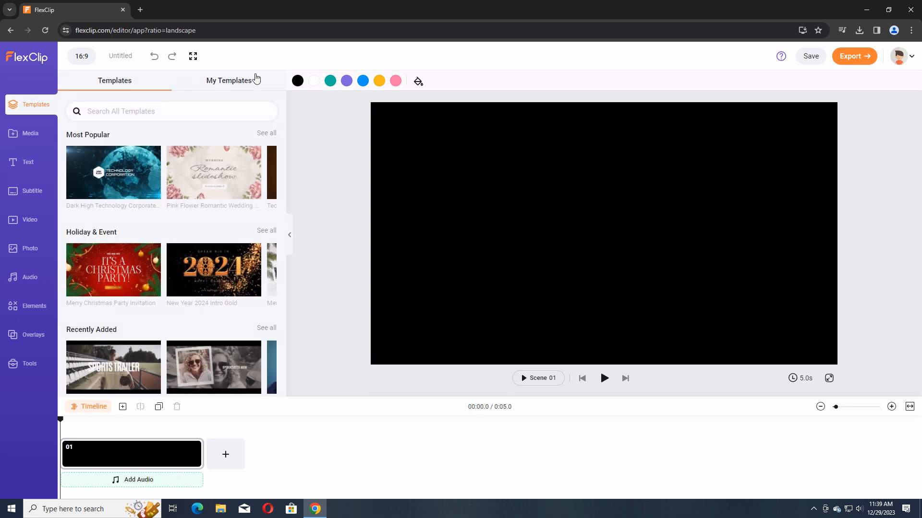
pyautogui.click(21, 219)
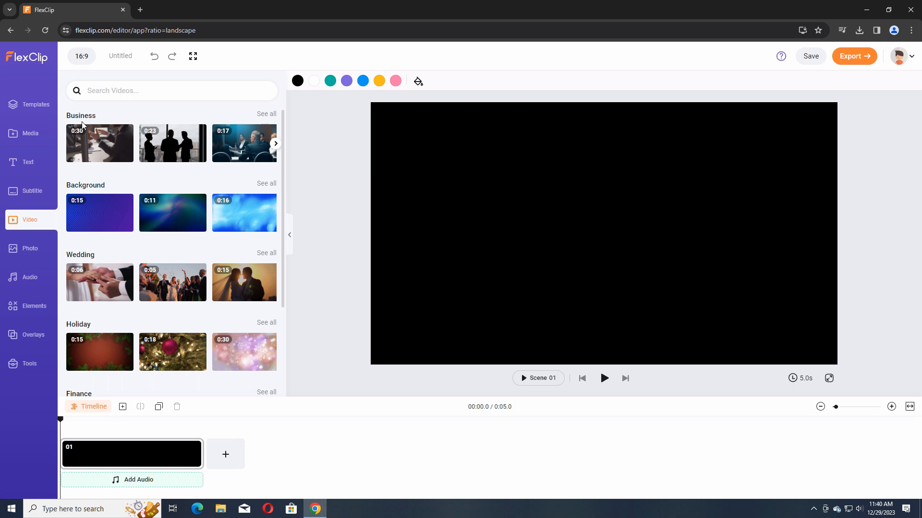
pyautogui.scroll(-3, 229, 308)
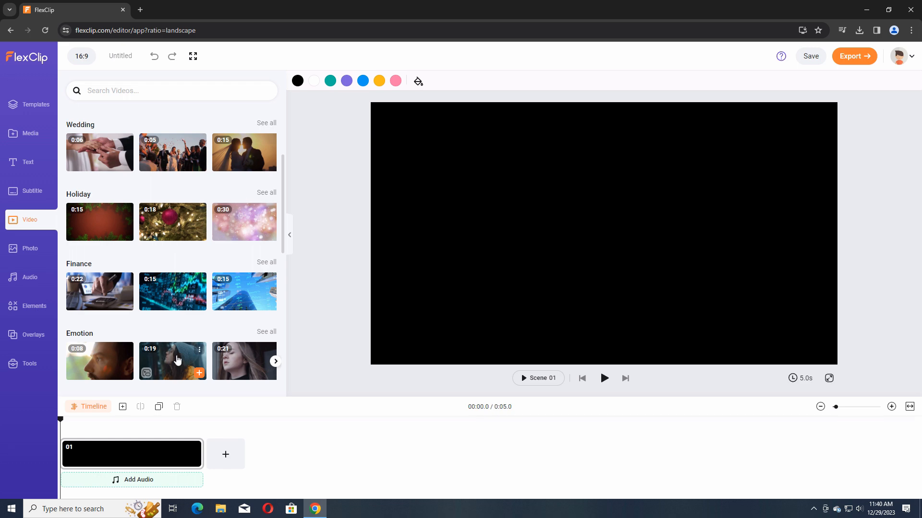
pyautogui.scroll(3, 245, 190)
# Preview the first 0:30 Business stock video, place it in scene 01 and set the playhead to about 4.8 s.
pyautogui.click(79, 154)
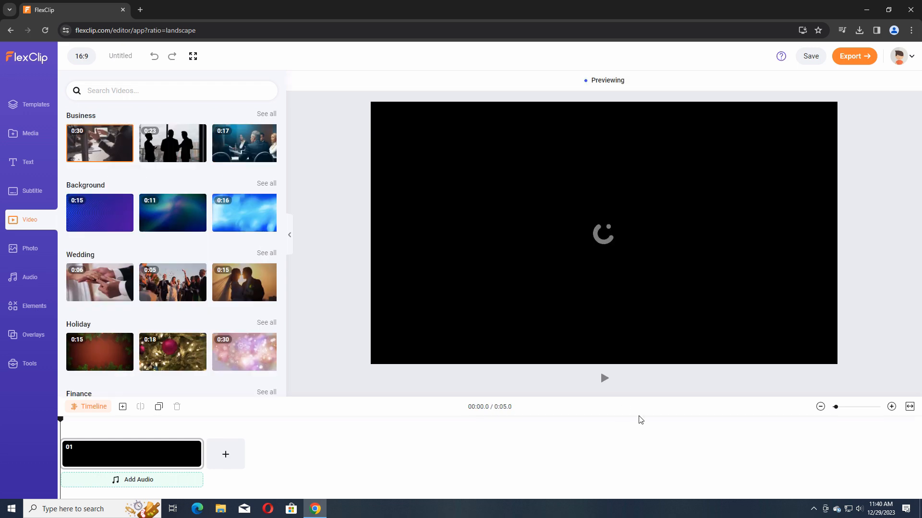
pyautogui.moveTo(117, 144); pyautogui.dragTo(187, 462)
pyautogui.moveTo(58, 417); pyautogui.dragTo(95, 418)
# Look over the elements library, checking its Subscribe and Star elements.
pyautogui.click(26, 304)
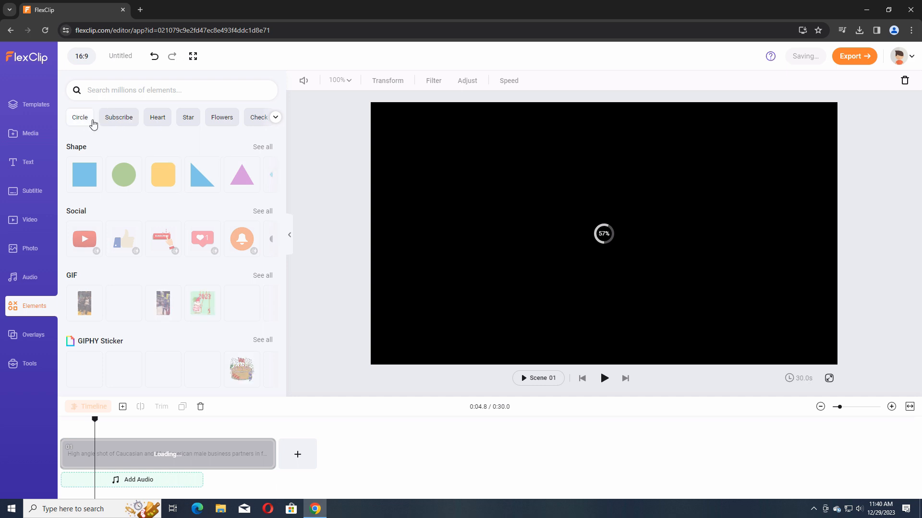
pyautogui.click(119, 117)
pyautogui.click(80, 88)
pyautogui.click(194, 120)
pyautogui.click(78, 89)
# Add the first Brush overlay to scene 01 and play the start of the scene to preview it.
pyautogui.click(31, 345)
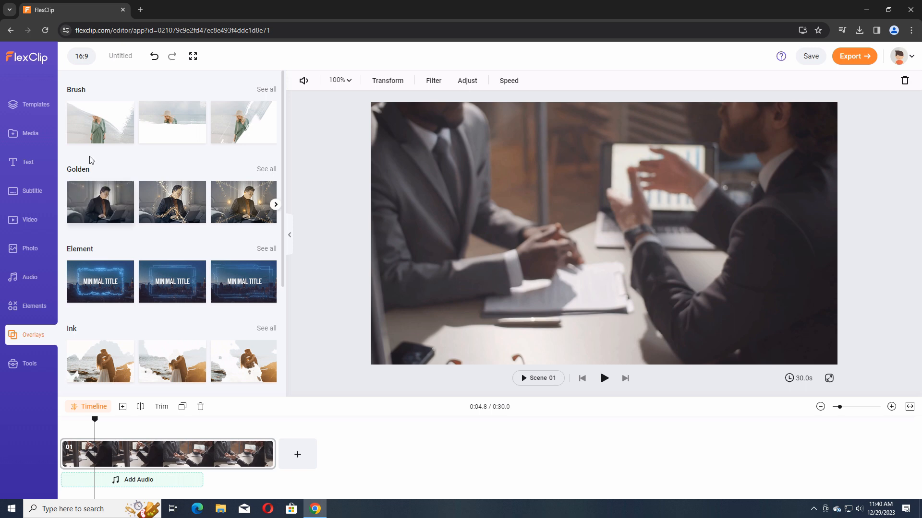
pyautogui.click(100, 122)
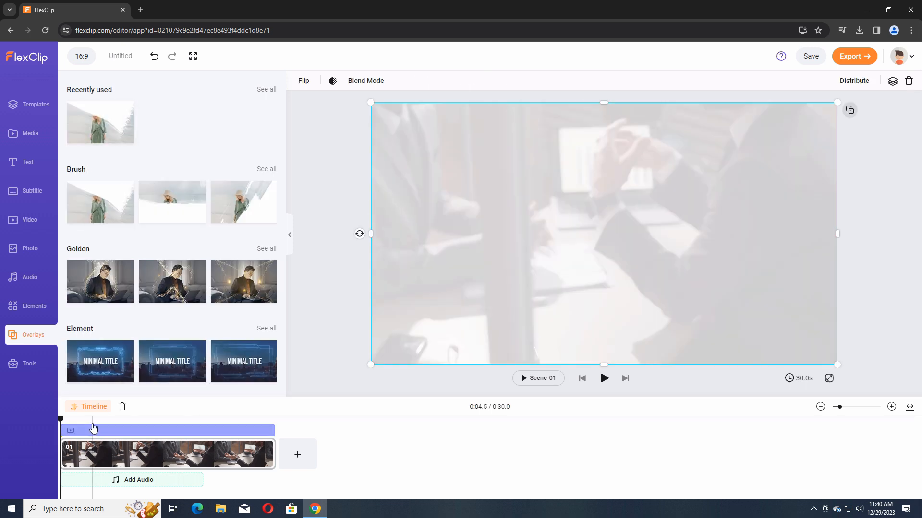
pyautogui.click(604, 378)
pyautogui.click(604, 378)
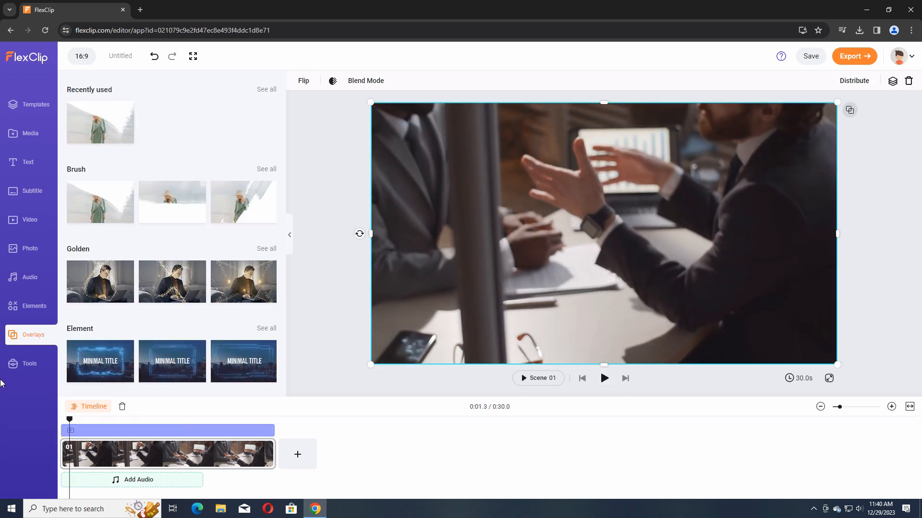
# Add the Subscribed bell title from Social Media, shrink it to about font size 54 below the frame's centre and preview its animation.
pyautogui.click(29, 363)
pyautogui.click(29, 162)
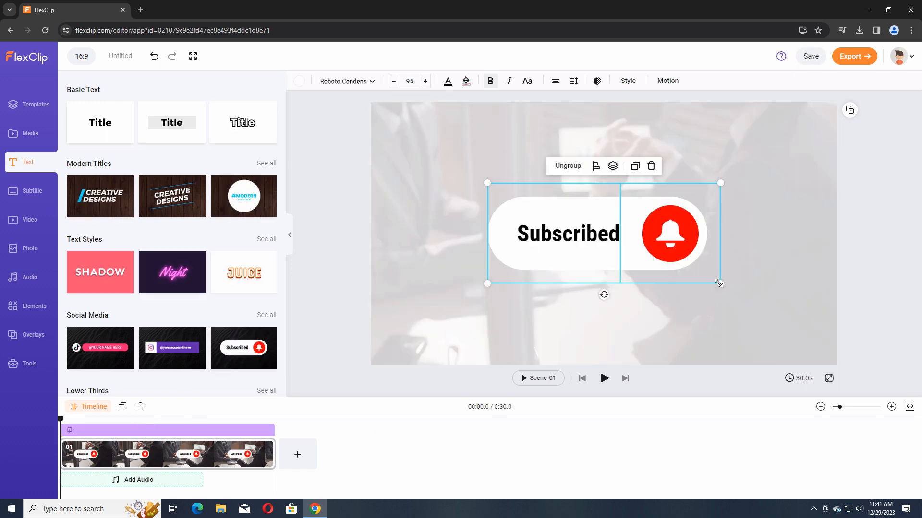
pyautogui.moveTo(720, 283); pyautogui.dragTo(619, 239)
pyautogui.moveTo(560, 184); pyautogui.dragTo(611, 269)
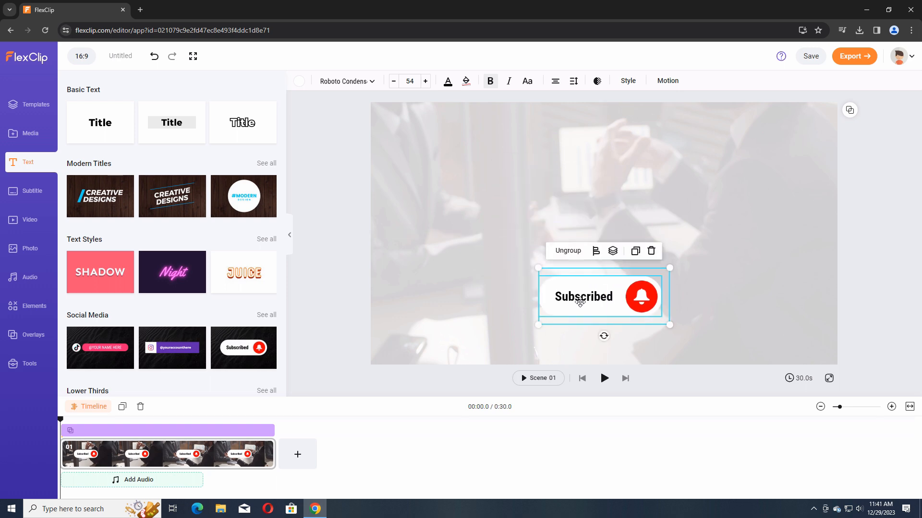
pyautogui.click(604, 378)
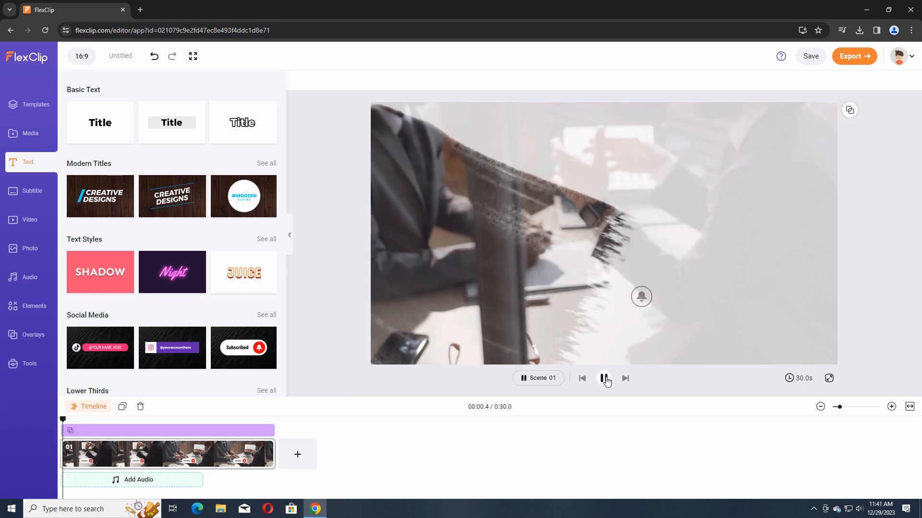
pyautogui.click(604, 379)
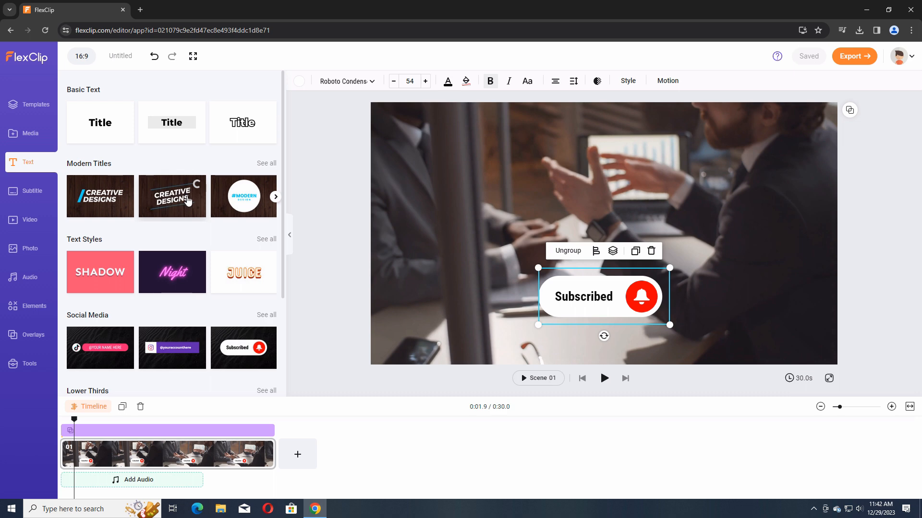
# Add the slanted Creative Designs title from Modern Titles, shrink it into the frame's upper left part and reword it as "Android Ultra".
pyautogui.click(183, 195)
pyautogui.moveTo(766, 328); pyautogui.dragTo(588, 224)
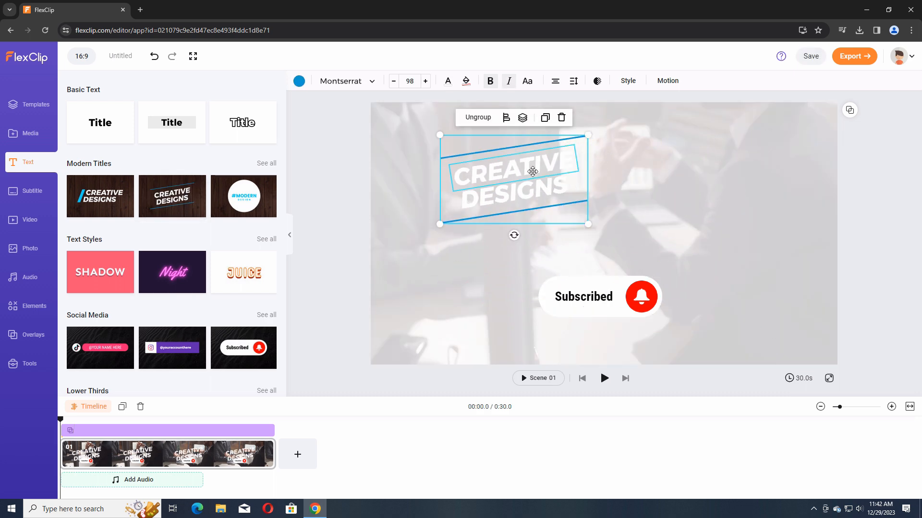
pyautogui.doubleClick(533, 171)
pyautogui.write('ds')
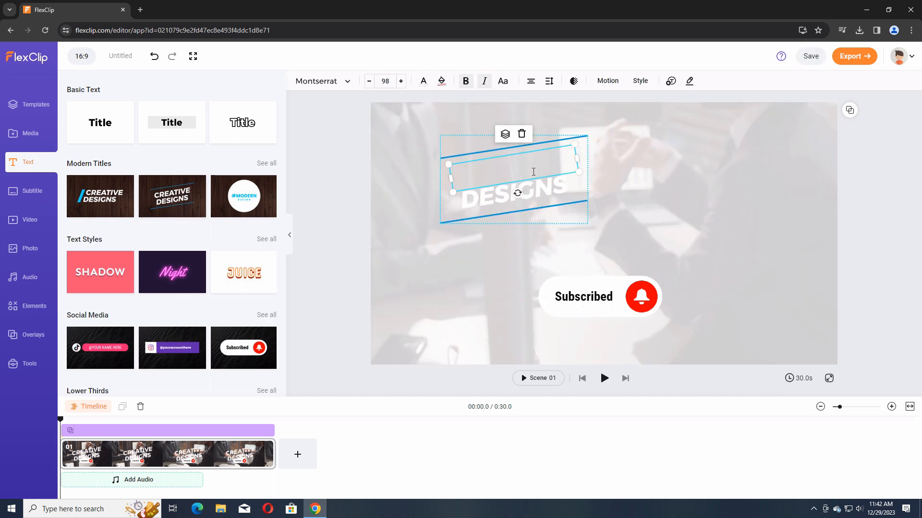
pyautogui.write('ndroid')
pyautogui.doubleClick(550, 185)
pyautogui.write('Ultra')
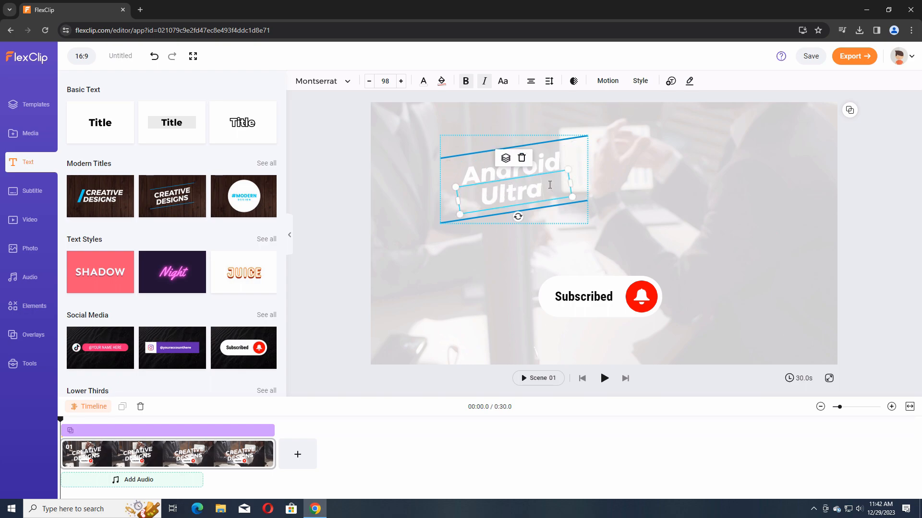
pyautogui.click(392, 455)
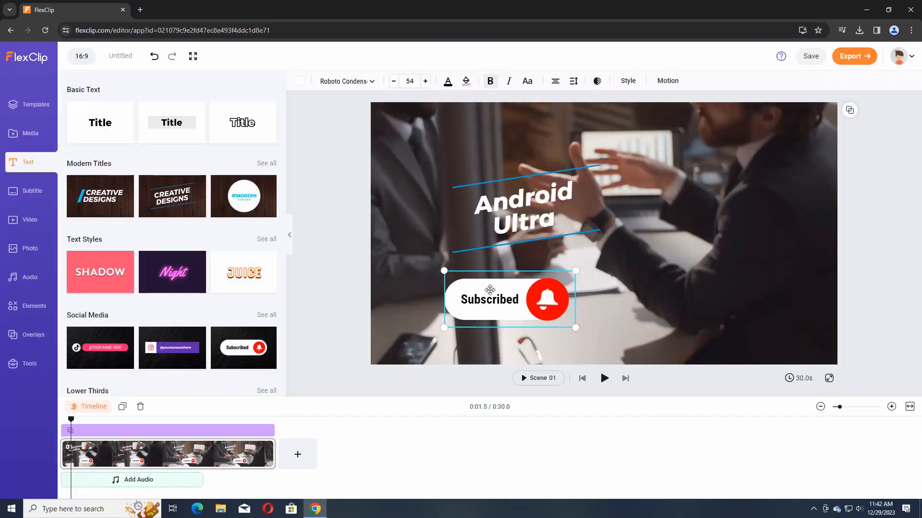
# Reposition the Subscribed badge in the frame's lower middle and the Android Ultra title just above the centre.
pyautogui.moveTo(490, 290); pyautogui.dragTo(565, 300)
pyautogui.click(525, 211)
pyautogui.moveTo(526, 211); pyautogui.dragTo(585, 205)
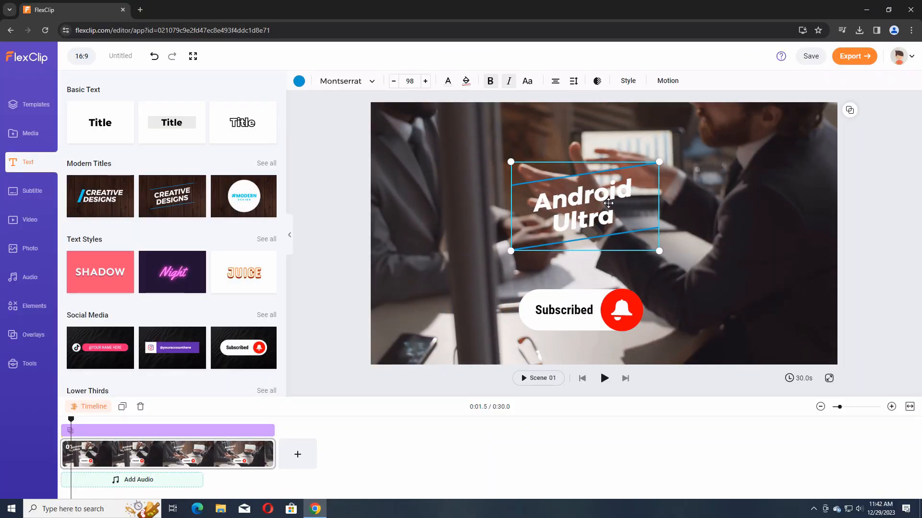
# Look over the project media and cloud storage, and show the video export format options.
pyautogui.click(27, 134)
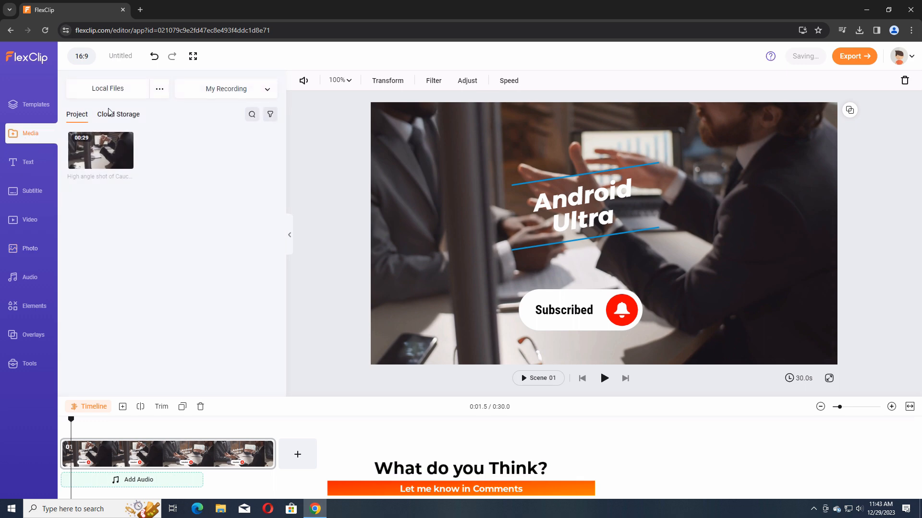
pyautogui.click(124, 116)
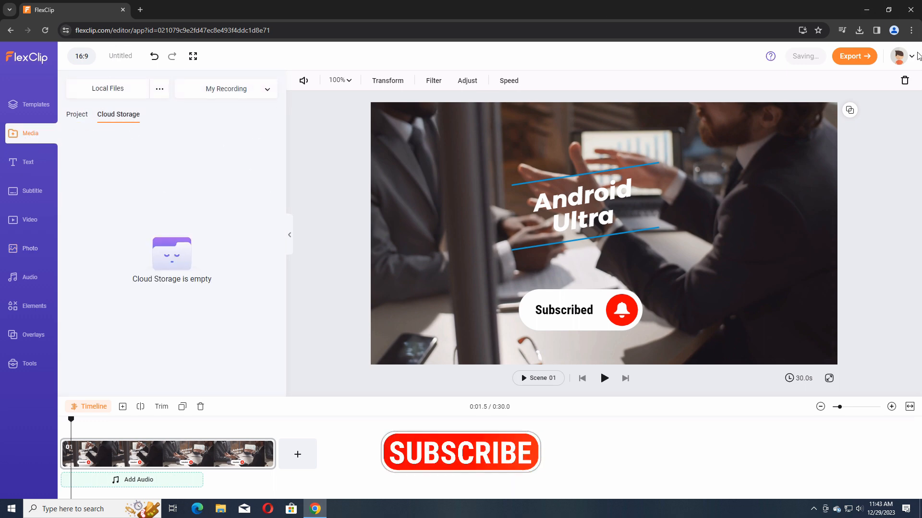
pyautogui.click(845, 61)
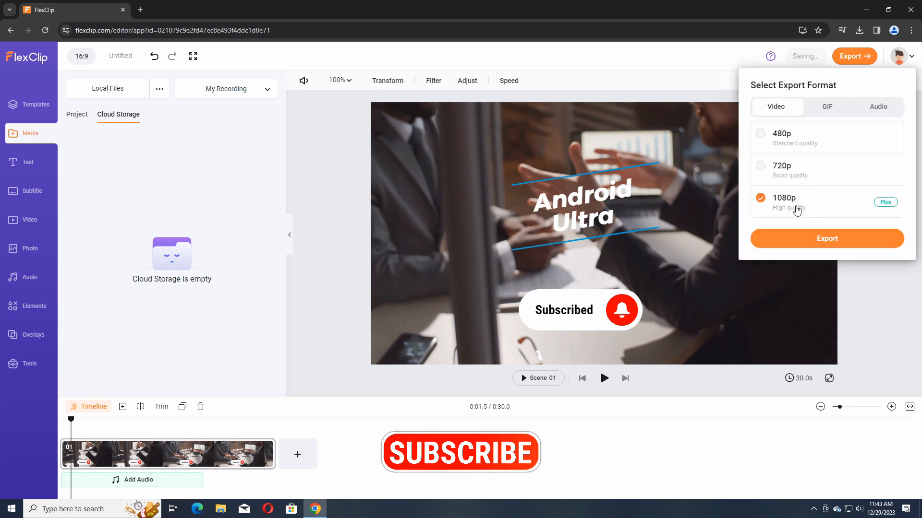